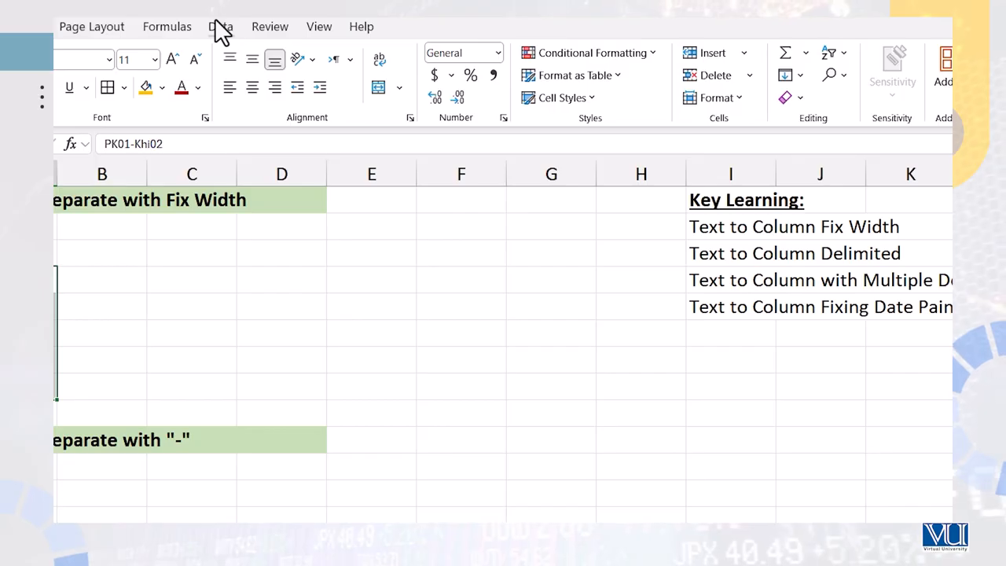
Split the Example 1 codes in A4:A8 with Text to Columns, using Fixed width and a column break after the third character
{"action": "left_click", "coordinate": [221, 26]}
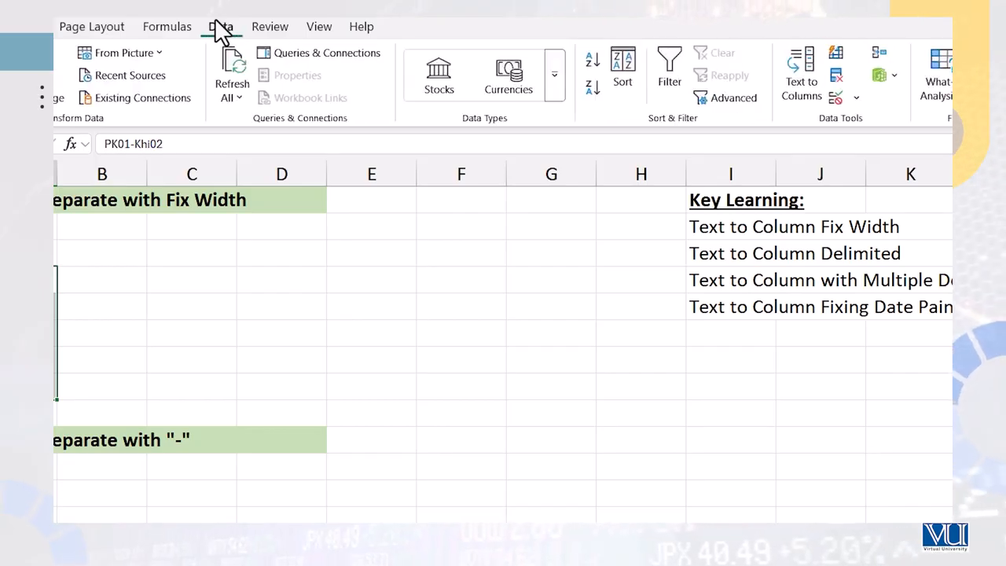
{"action": "left_click", "coordinate": [810, 91]}
{"action": "left_click", "coordinate": [391, 246]}
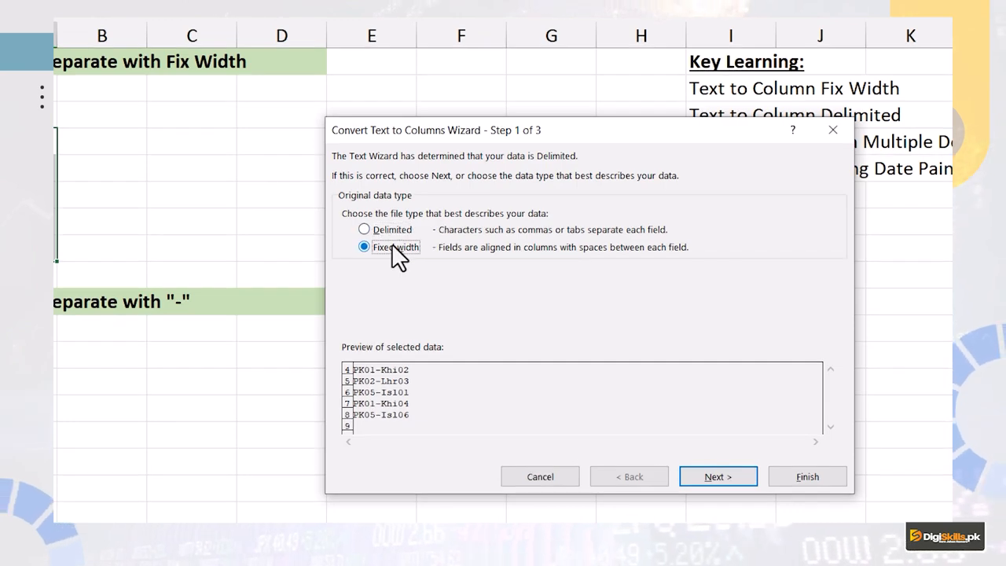
{"action": "left_click", "coordinate": [694, 474]}
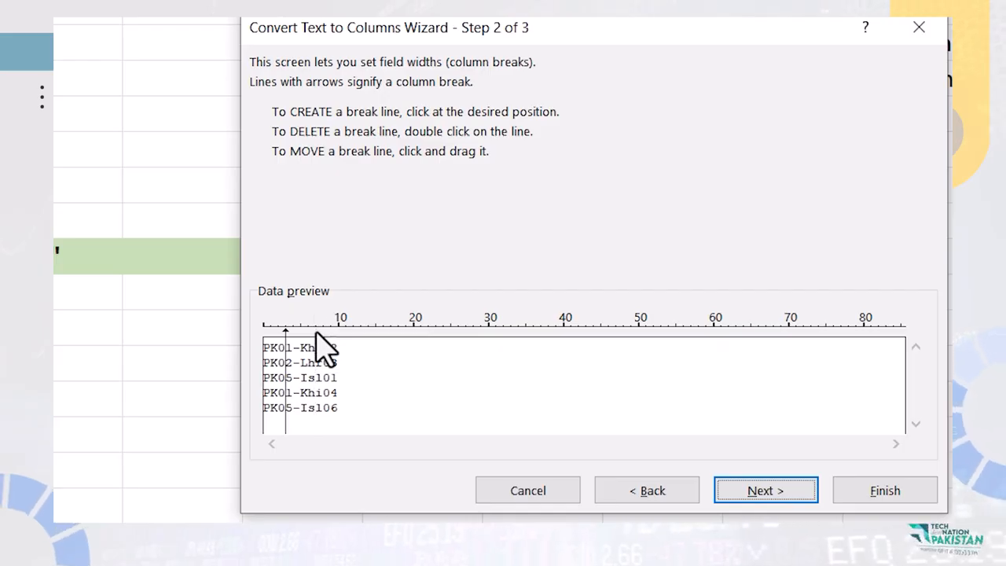
{"action": "left_click", "coordinate": [842, 492]}
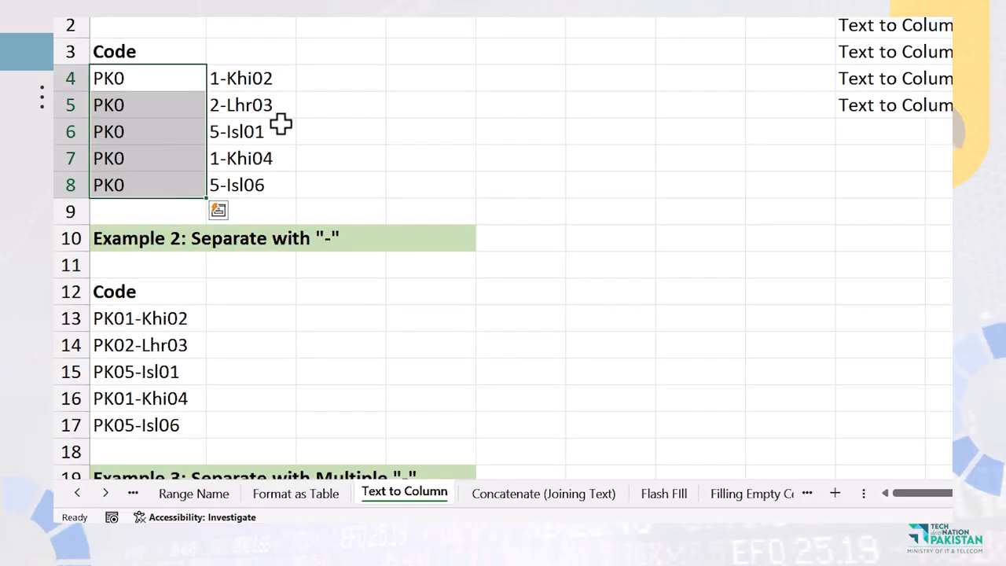
Split the Example 2 codes in A13:A17 with Text to Columns, using Delimited and "-" as the Other delimiter
{"action": "scroll", "coordinate": [274, 301], "scroll_direction": "down", "scroll_amount": 2}
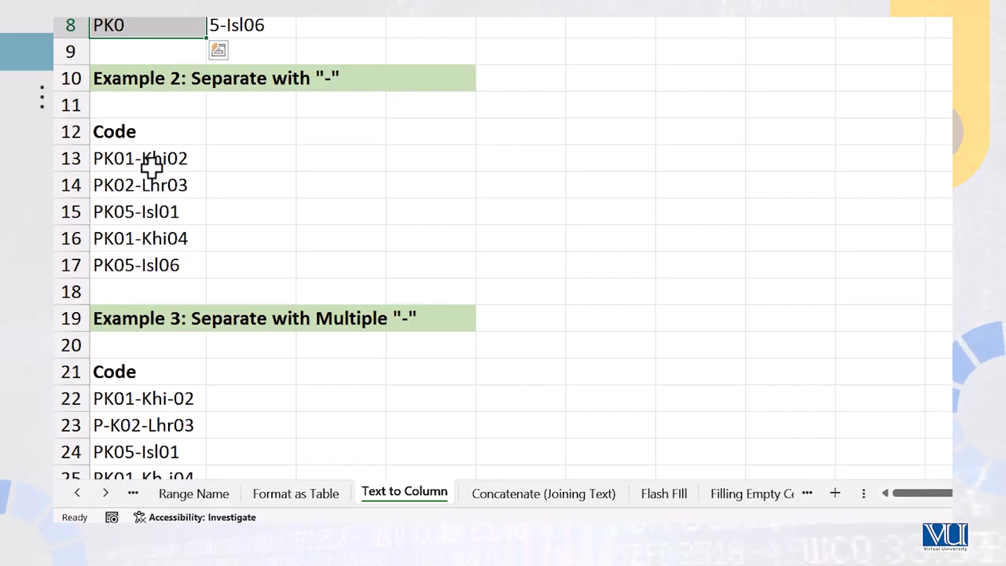
{"action": "left_click_drag", "start_coordinate": [152, 159], "coordinate": [149, 260]}
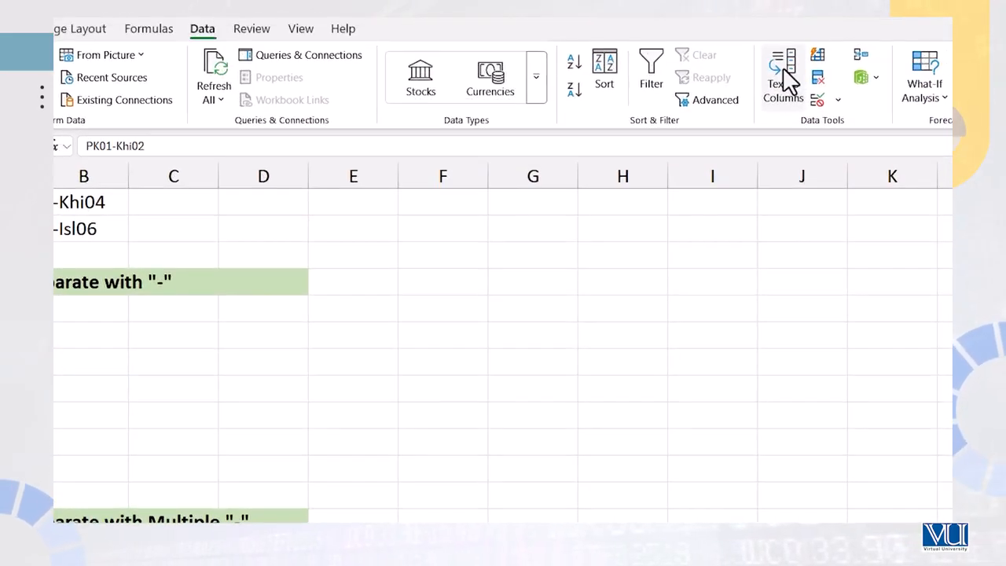
{"action": "left_click", "coordinate": [786, 75]}
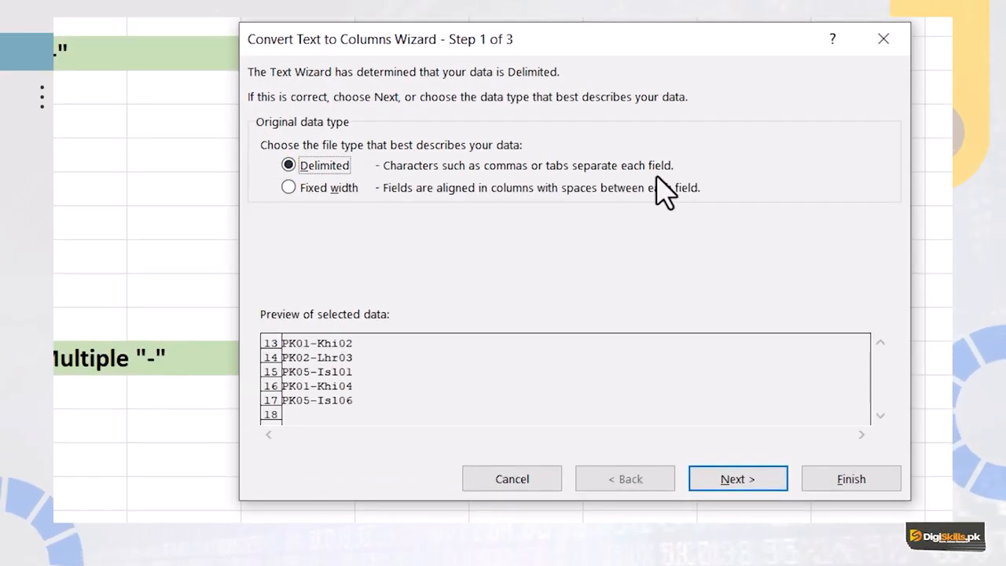
{"action": "left_click", "coordinate": [716, 484]}
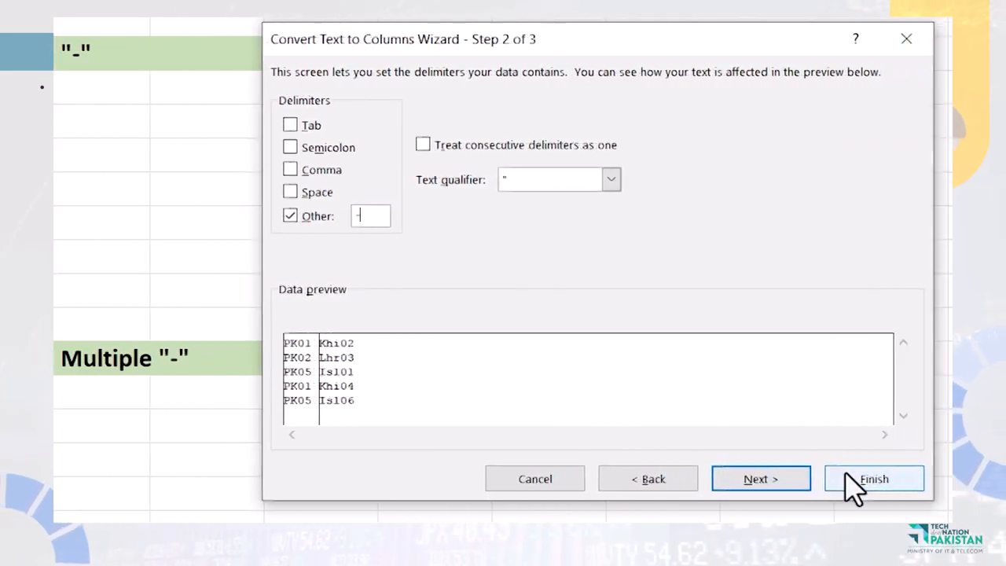
{"action": "left_click", "coordinate": [851, 478]}
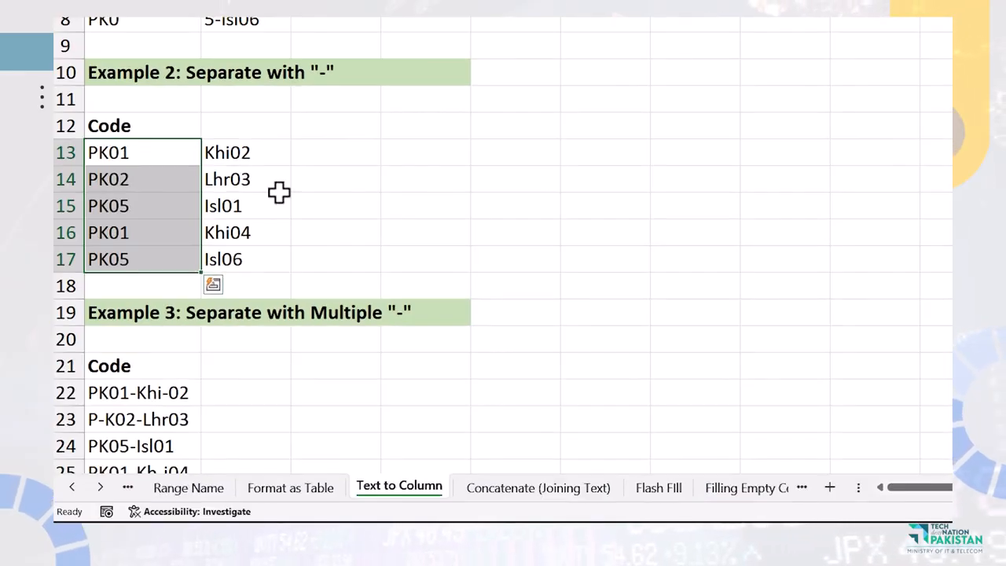
Split the Example 3 codes in A22:A26 at every "-" with Text to Columns, leaving all columns in General format
{"action": "scroll", "coordinate": [279, 193], "scroll_direction": "down", "scroll_amount": 2}
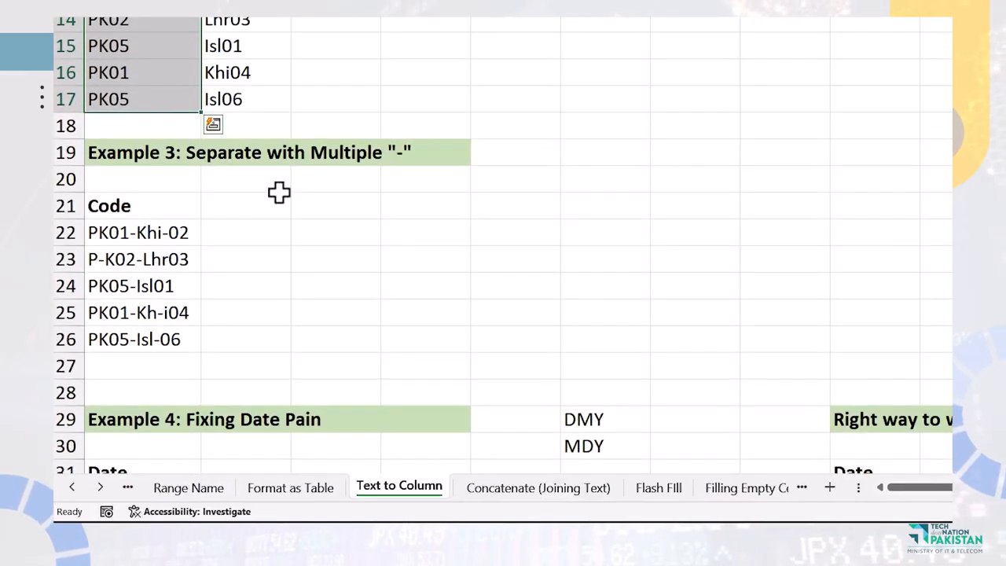
{"action": "scroll", "coordinate": [279, 193], "scroll_direction": "down", "scroll_amount": 1}
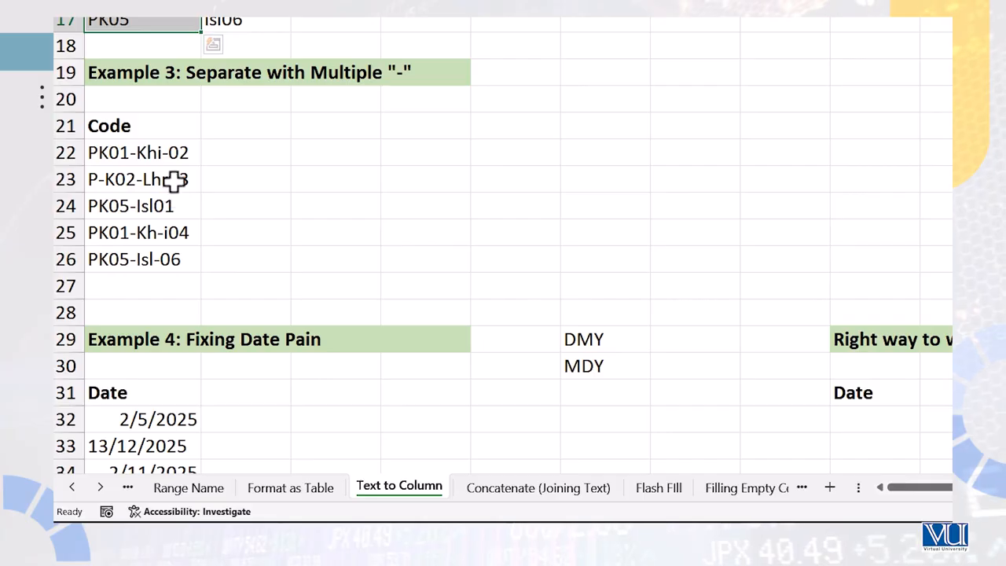
{"action": "left_click_drag", "start_coordinate": [166, 152], "coordinate": [164, 254]}
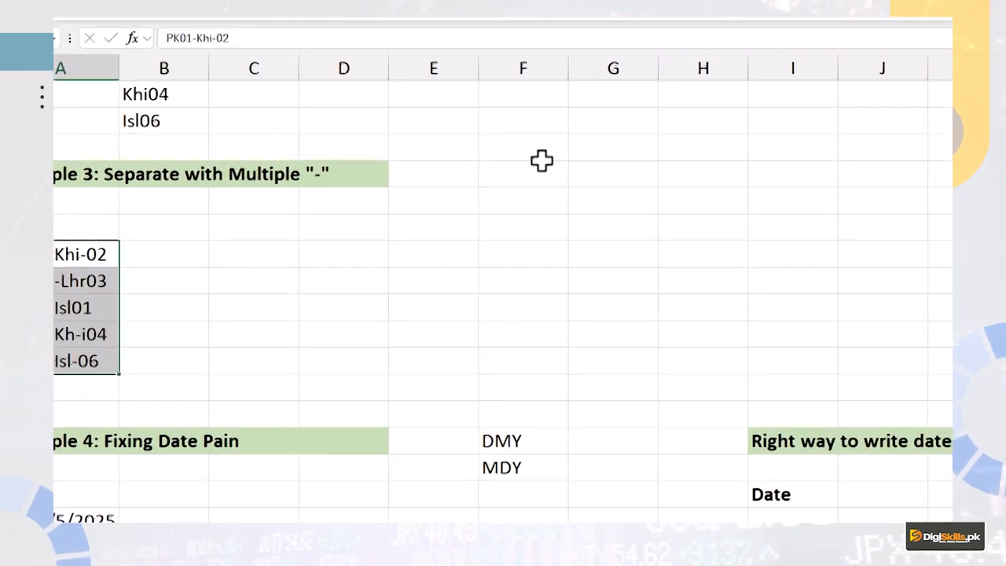
{"action": "left_click", "coordinate": [774, 90]}
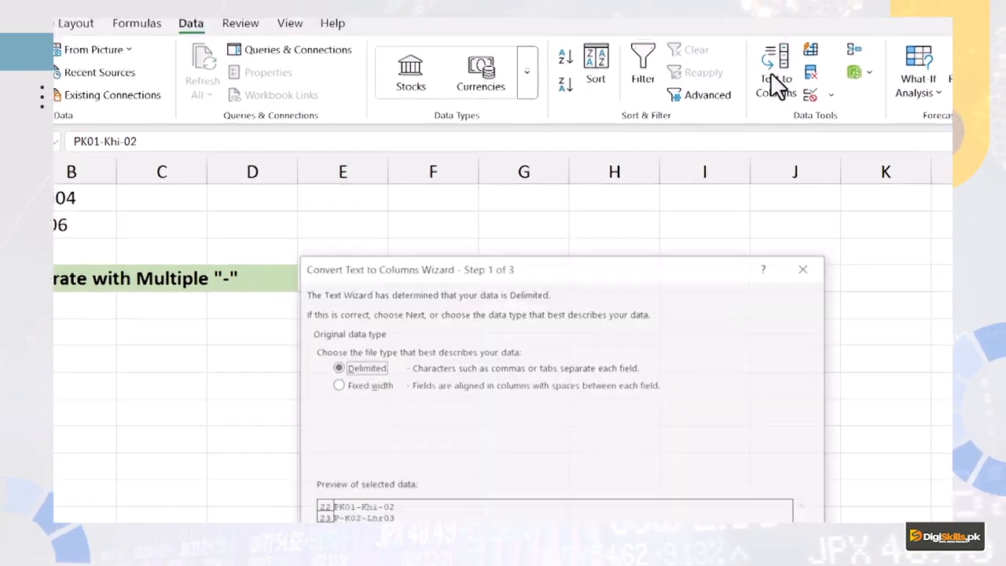
{"action": "left_click", "coordinate": [716, 478]}
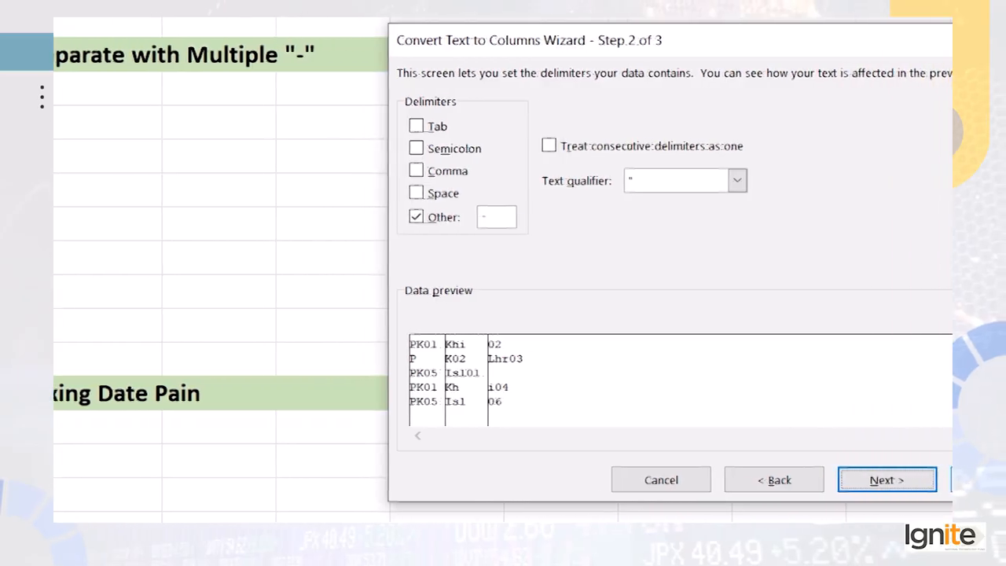
{"action": "left_click", "coordinate": [875, 478]}
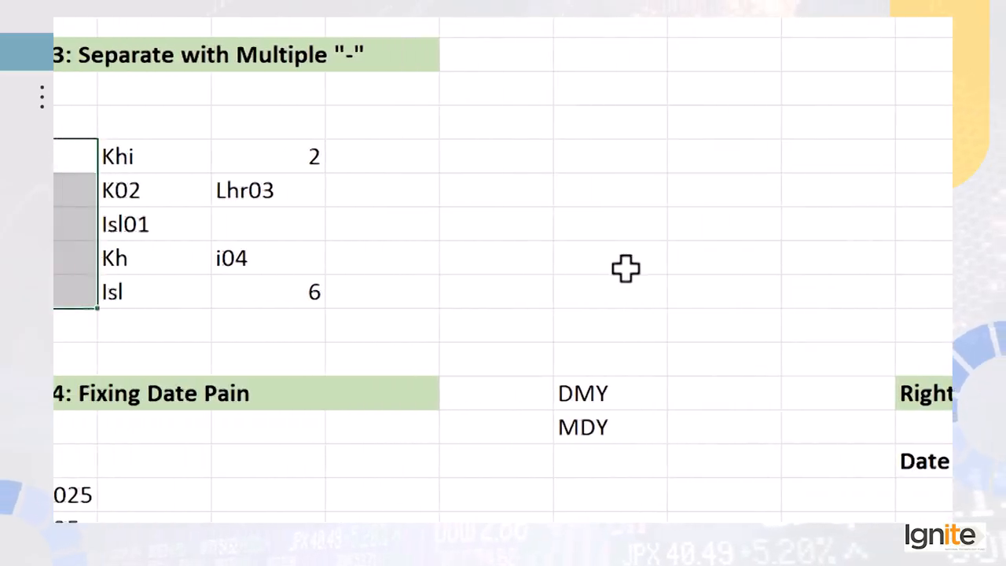
Check the split values in row 24 and cell C22, and undo the Text to Columns split of the Example 3 codes
{"action": "left_click", "coordinate": [71, 224]}
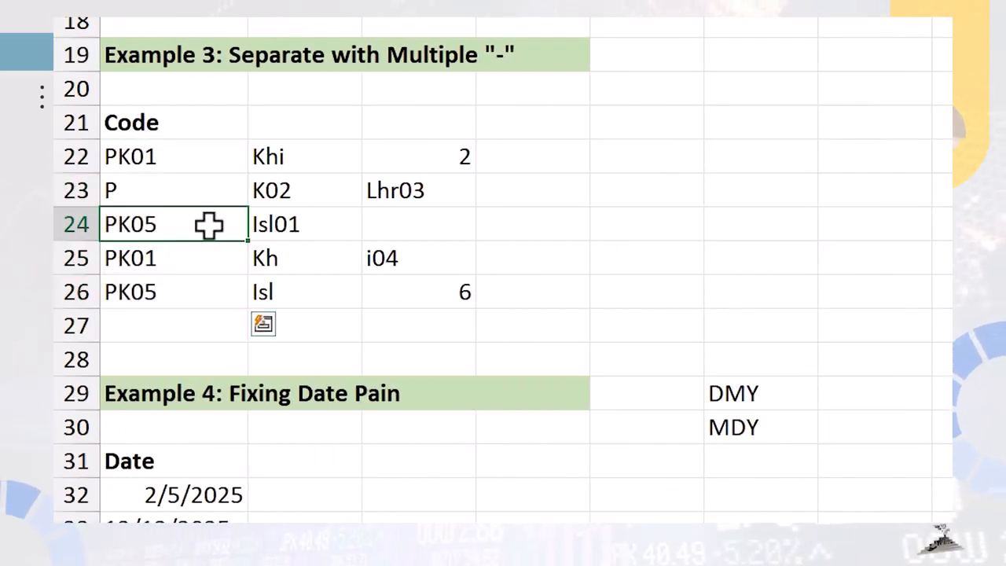
{"action": "left_click", "coordinate": [300, 225]}
{"action": "left_click", "coordinate": [427, 229]}
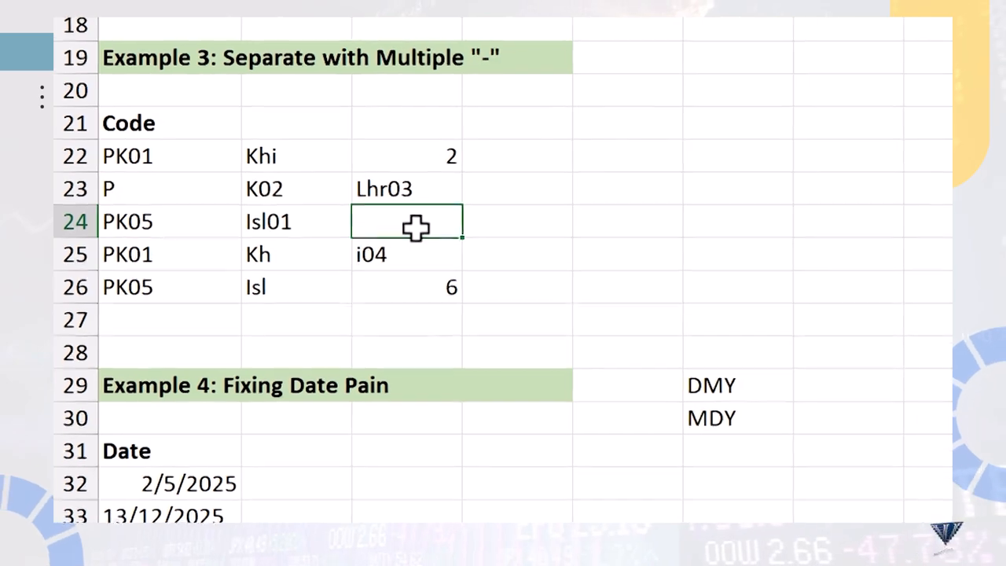
{"action": "key", "text": "Up"}
{"action": "key", "text": "Up"}
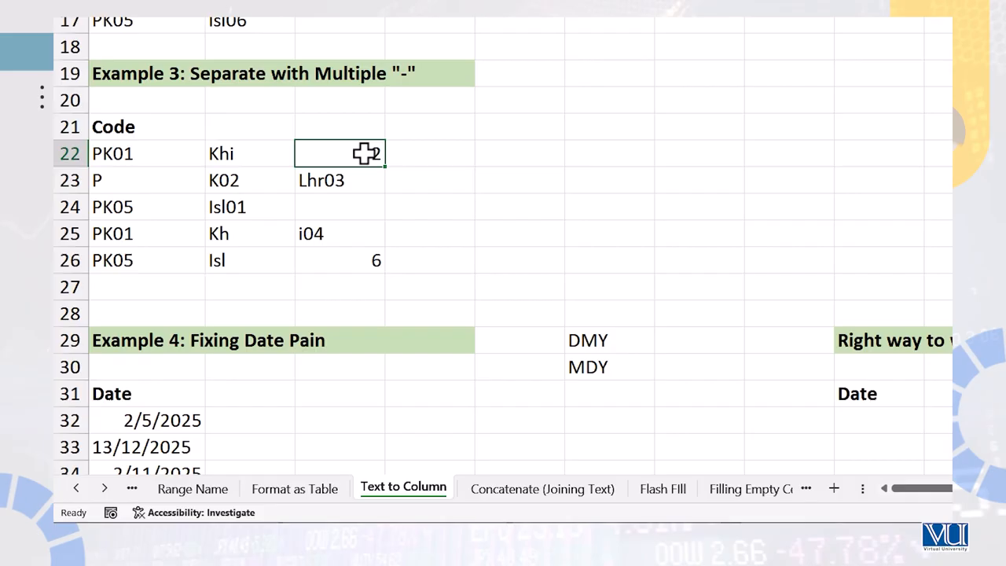
{"action": "key", "text": "ctrl+z"}
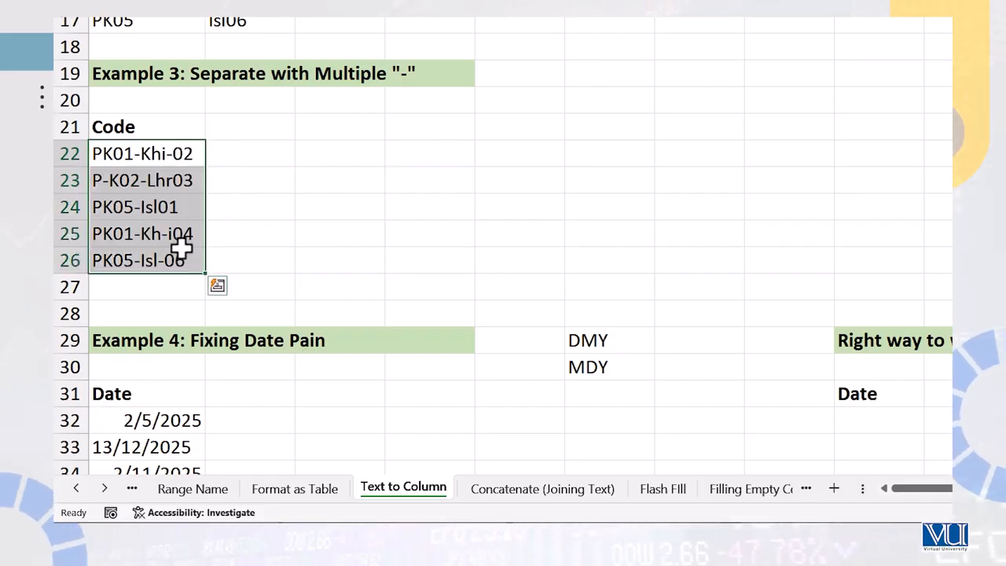
{"action": "key", "text": "ctrl+y"}
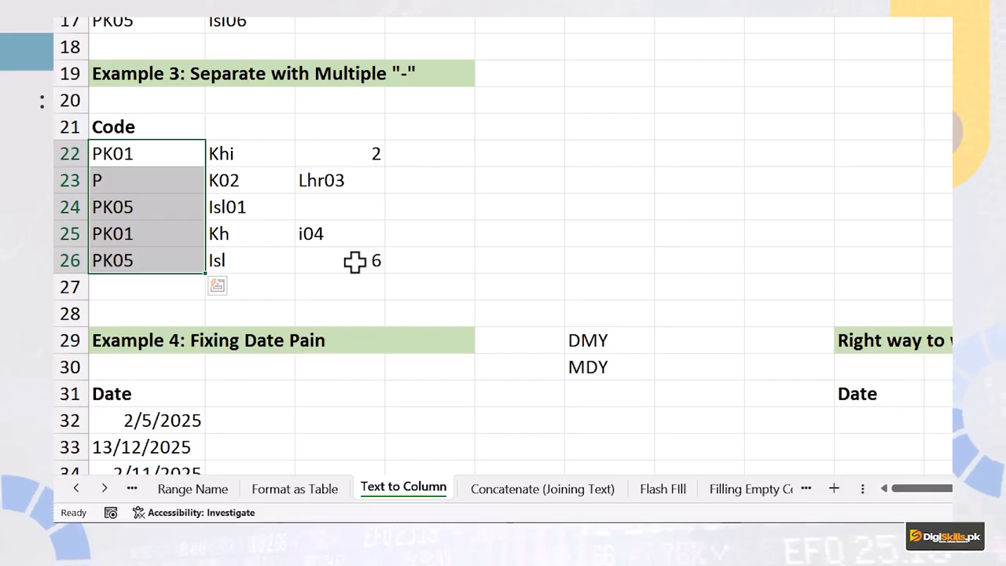
{"action": "key", "text": "ctrl+z"}
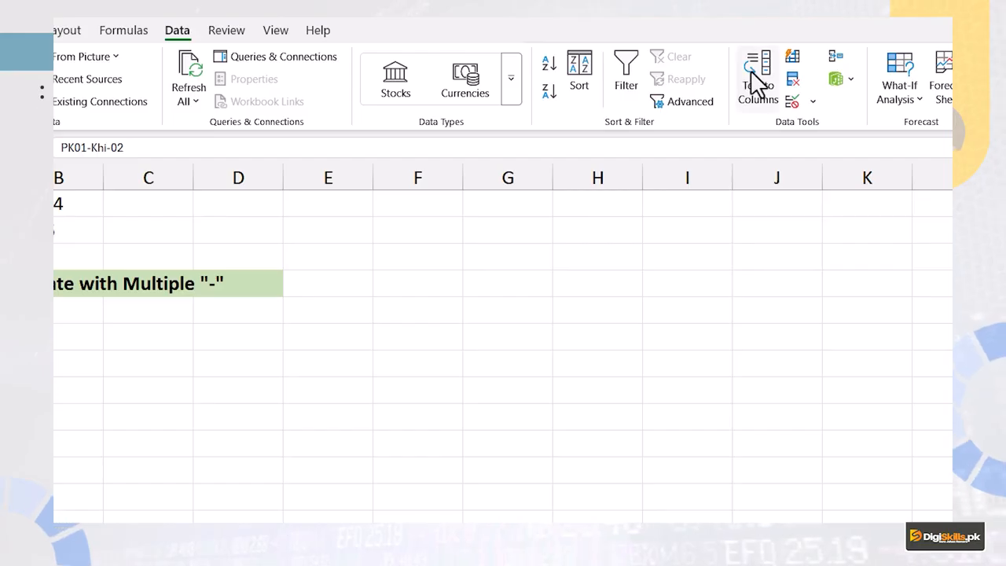
Split A22:A26 at each "-" with Text to Columns, setting the third column's data format to Text and keeping destination $A$22
{"action": "left_click", "coordinate": [755, 79]}
{"action": "left_click", "coordinate": [698, 484]}
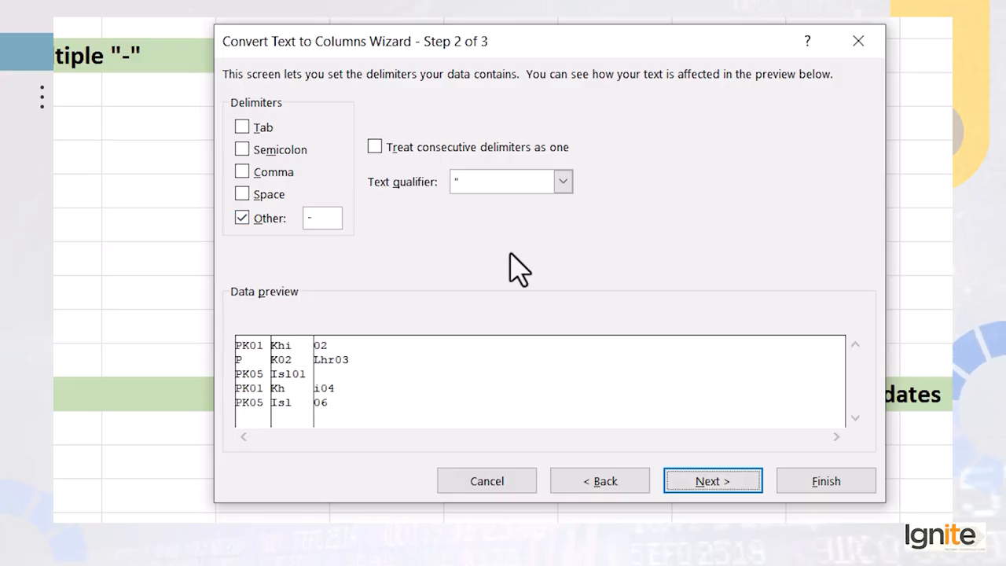
{"action": "left_click", "coordinate": [710, 481]}
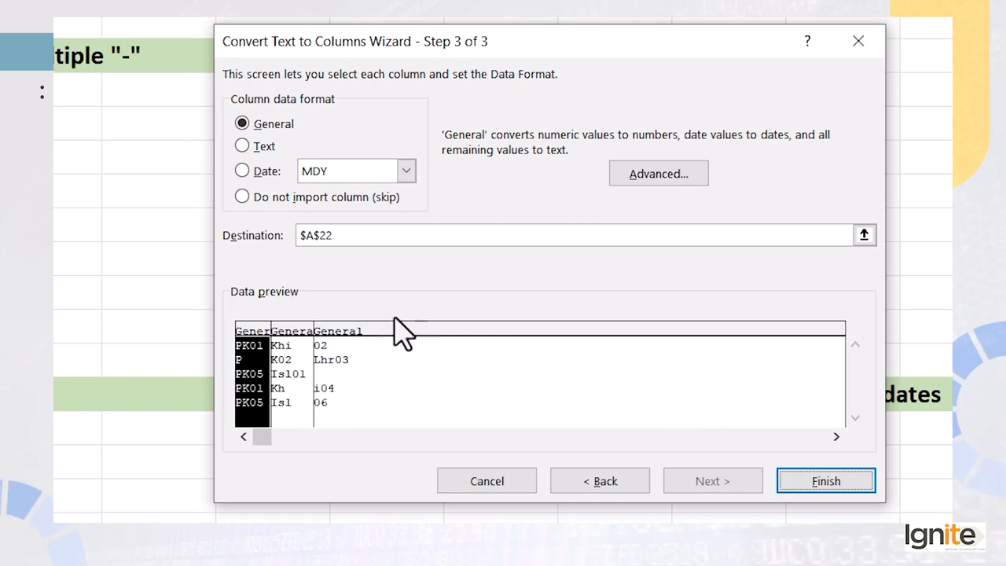
{"action": "left_click", "coordinate": [296, 350]}
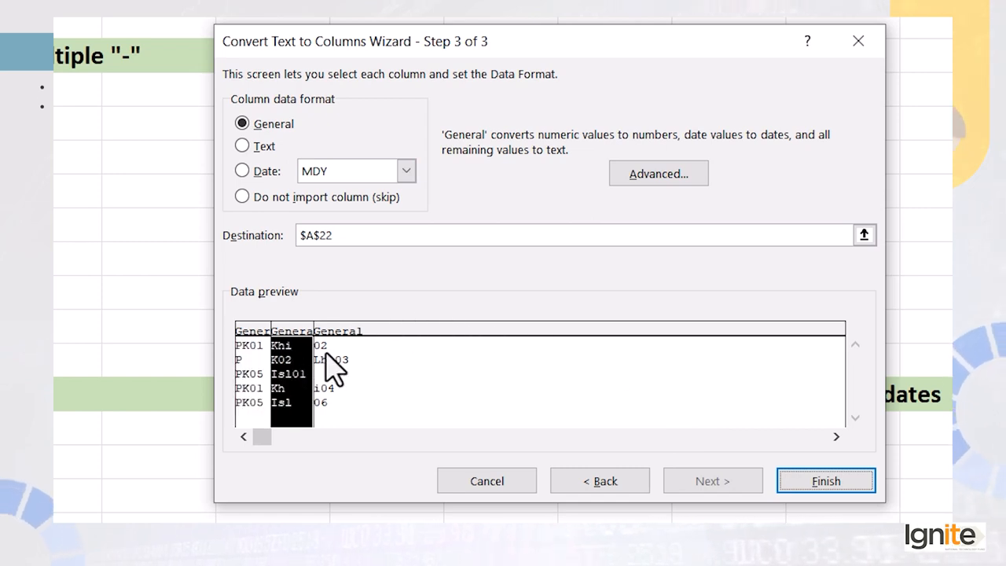
{"action": "left_click", "coordinate": [336, 358]}
{"action": "left_click", "coordinate": [258, 366]}
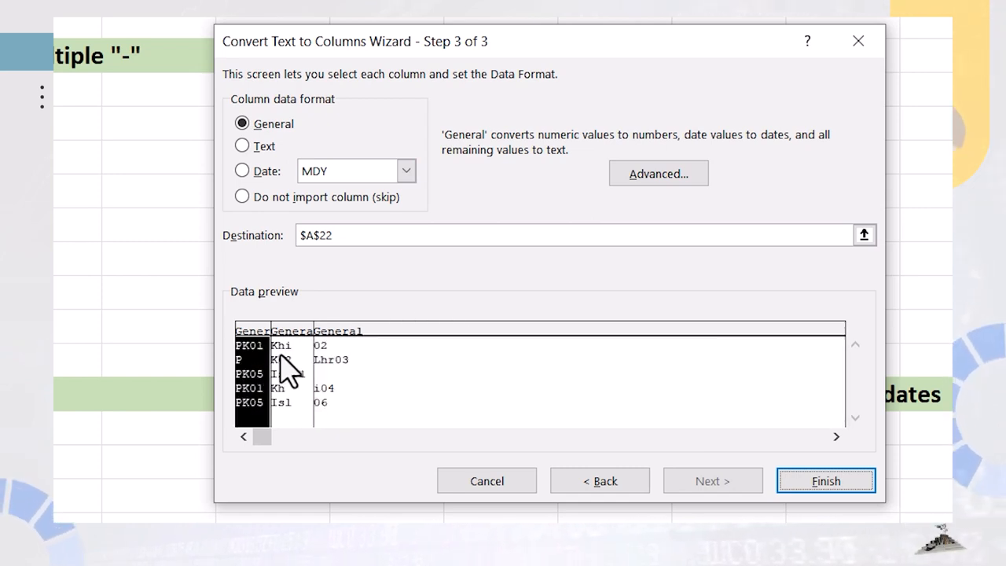
{"action": "left_click", "coordinate": [288, 371]}
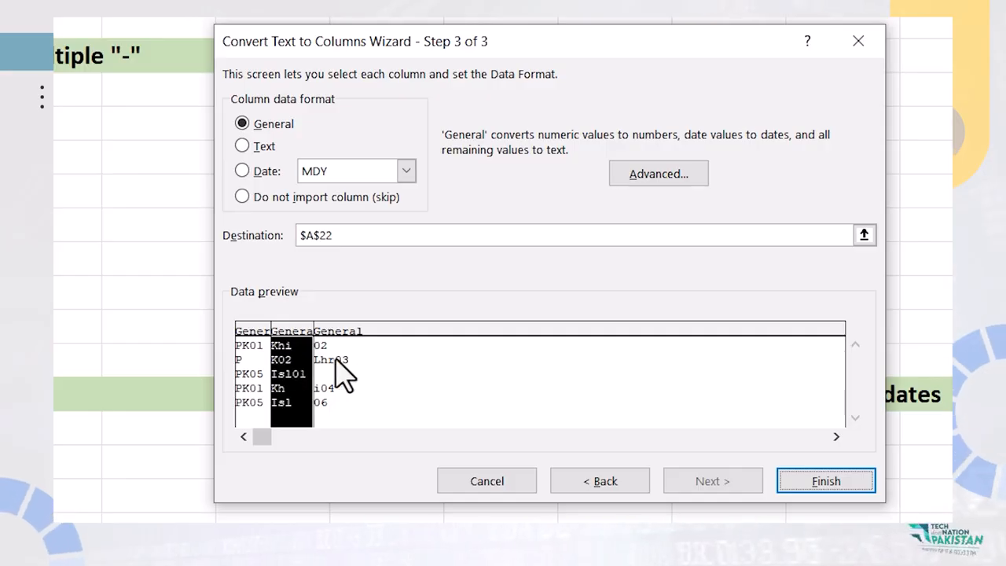
{"action": "left_click", "coordinate": [346, 378]}
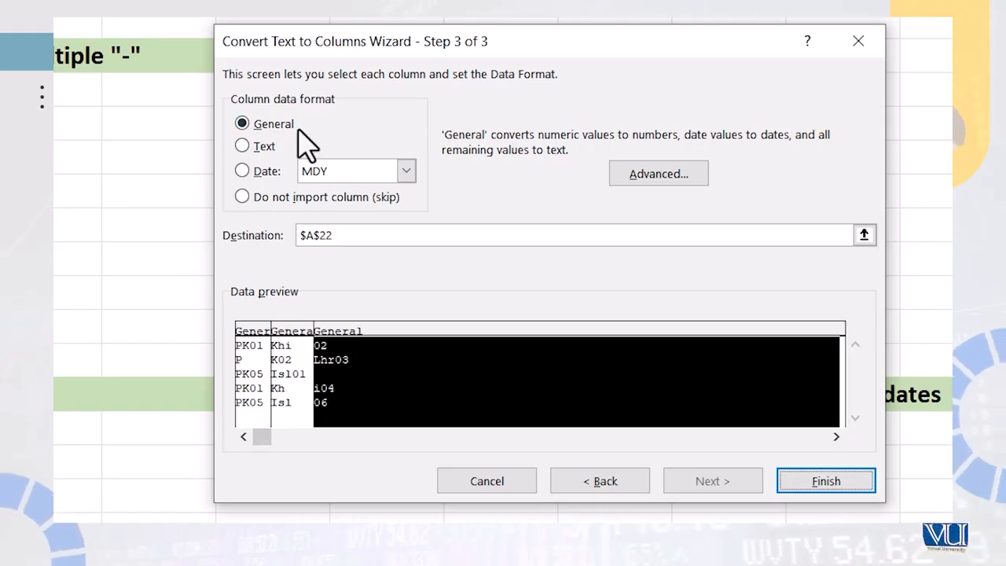
{"action": "left_click", "coordinate": [244, 147]}
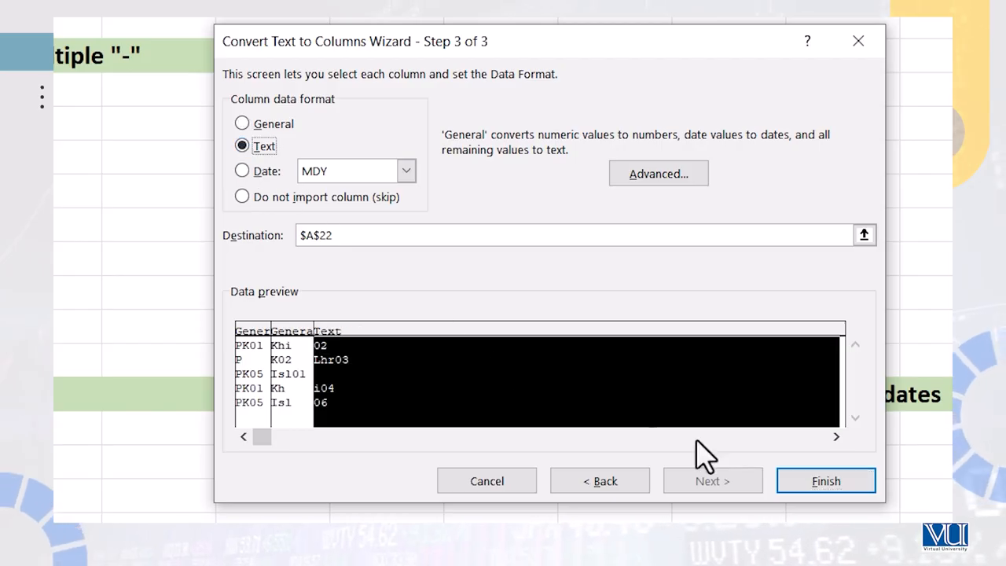
{"action": "left_click", "coordinate": [998, 481]}
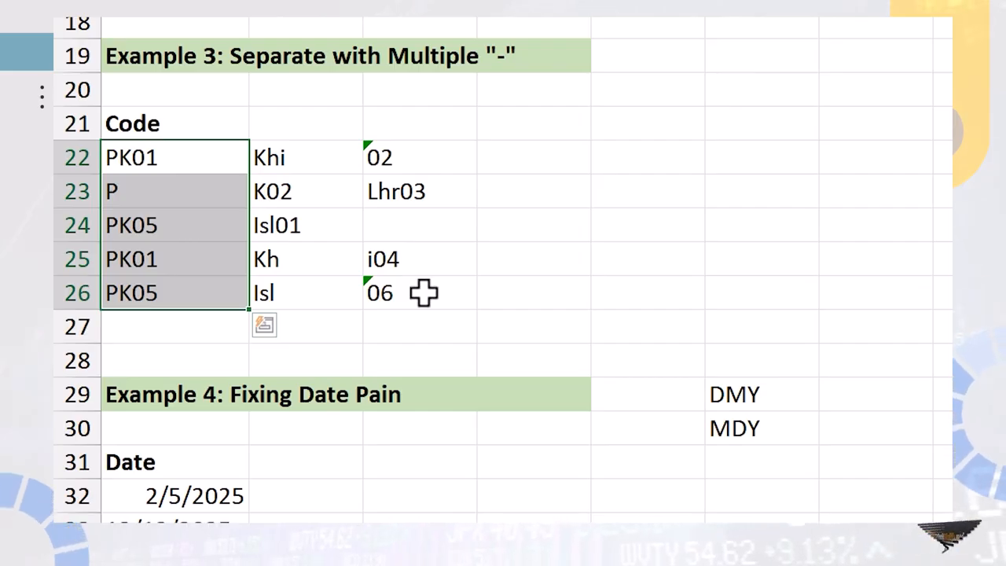
Select the first date, cell A32, under Example 4: Fixing Date Pain
{"action": "scroll", "coordinate": [424, 293], "scroll_direction": "down", "scroll_amount": 2}
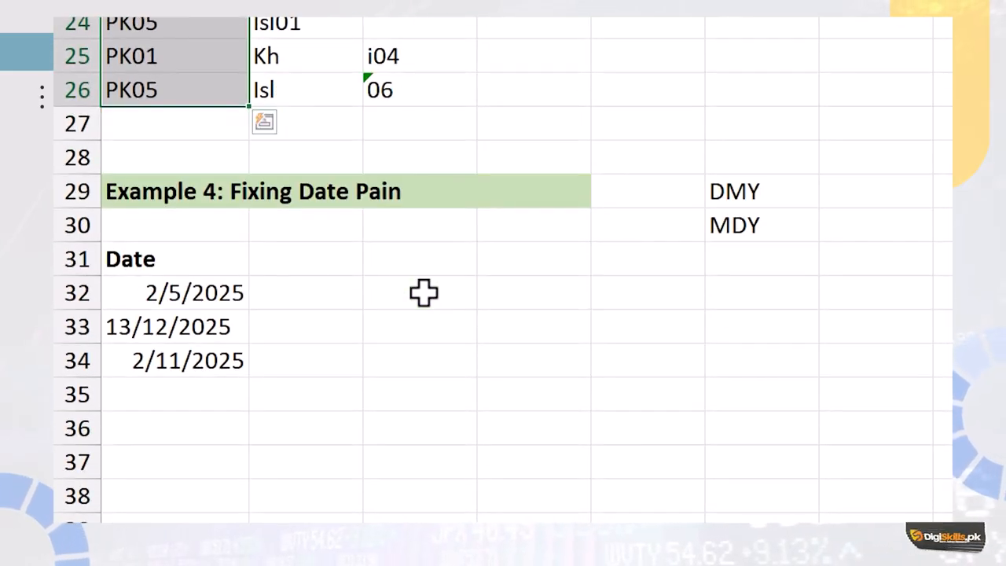
{"action": "left_click", "coordinate": [227, 289]}
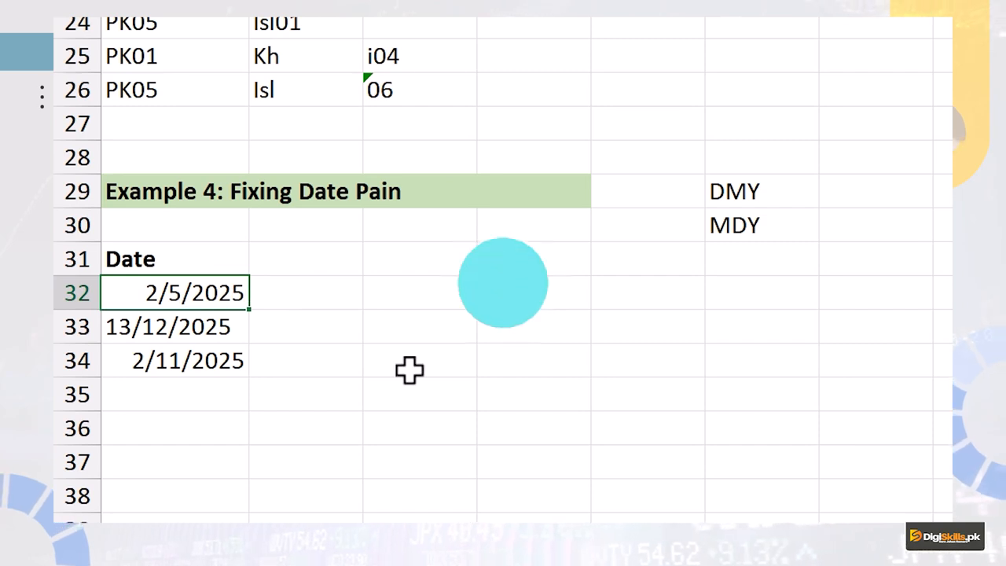